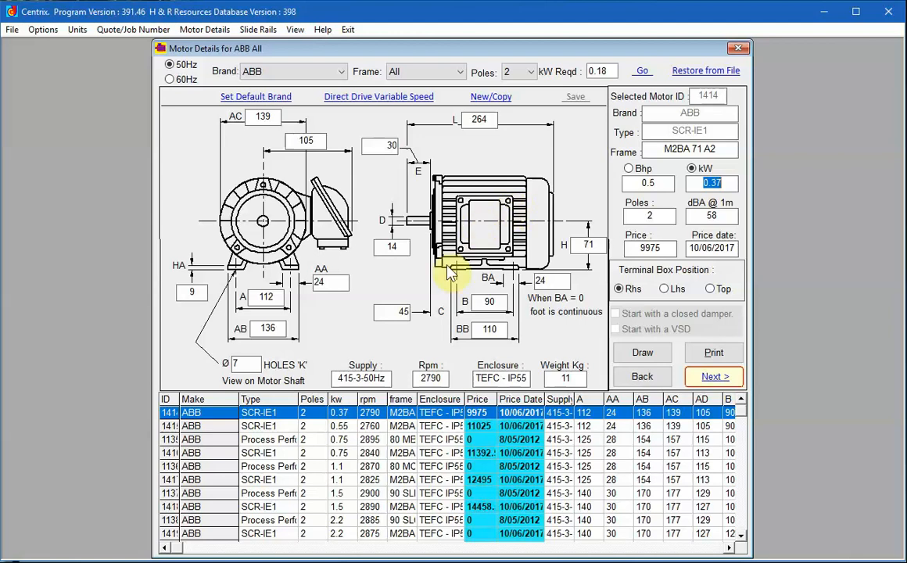
List the motors of all brands by setting the brand filter to All and refreshing the results
left_click(317, 73)
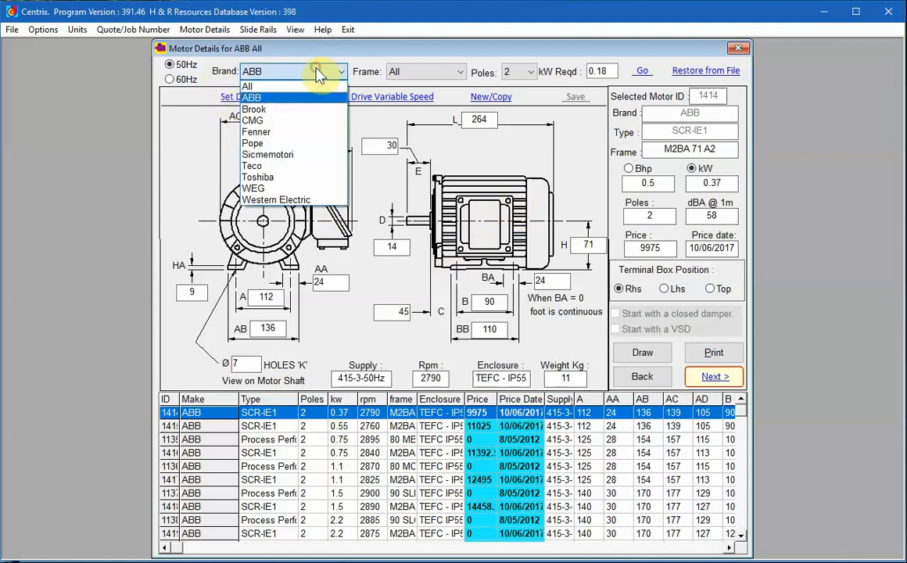
left_click(264, 87)
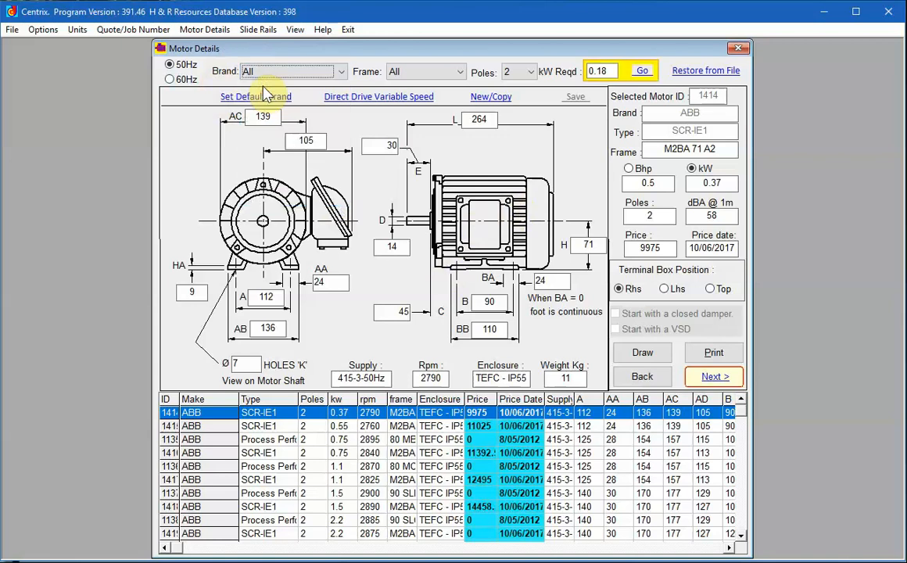
left_click(640, 73)
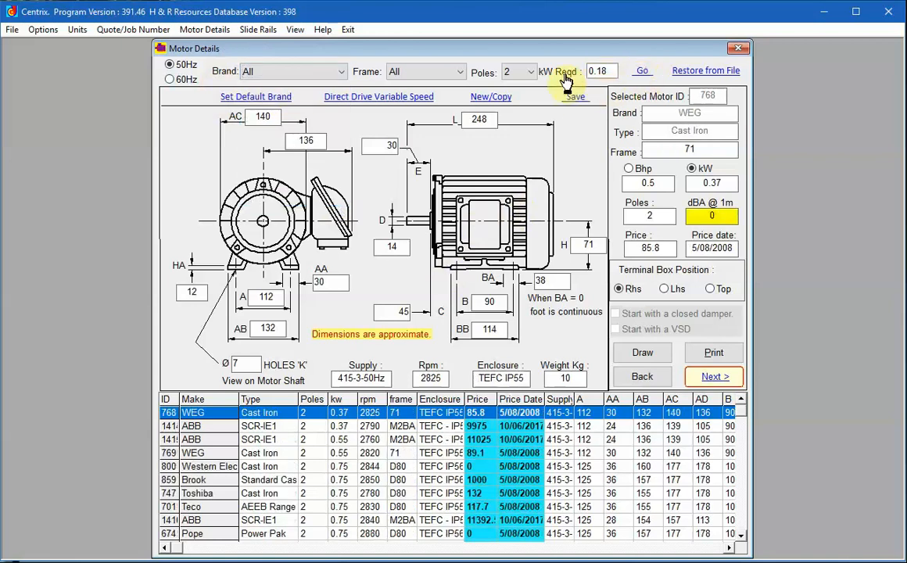
Filter the motor list to 4-pole motors with the frame filter on All and refresh the results
left_click(429, 73)
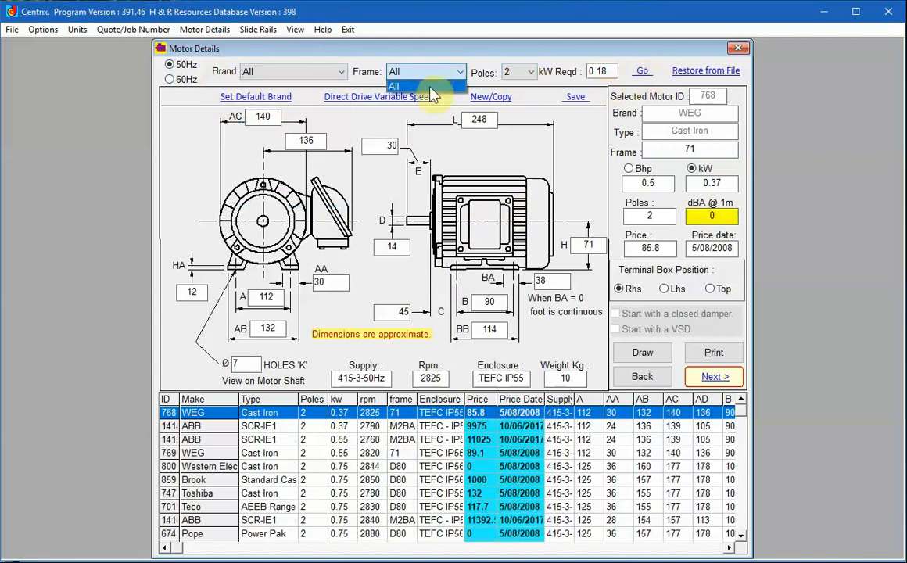
left_click(426, 87)
left_click(520, 72)
left_click(524, 98)
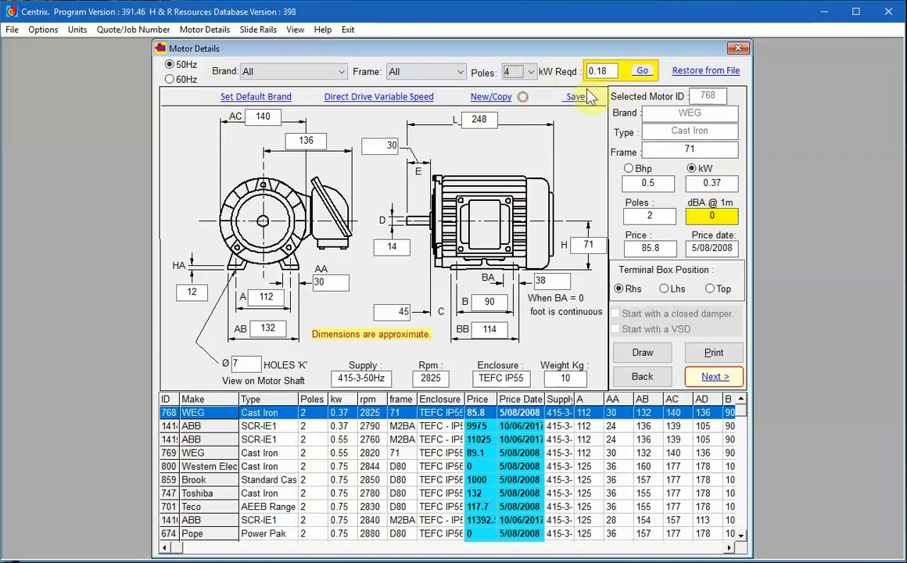
left_click(640, 72)
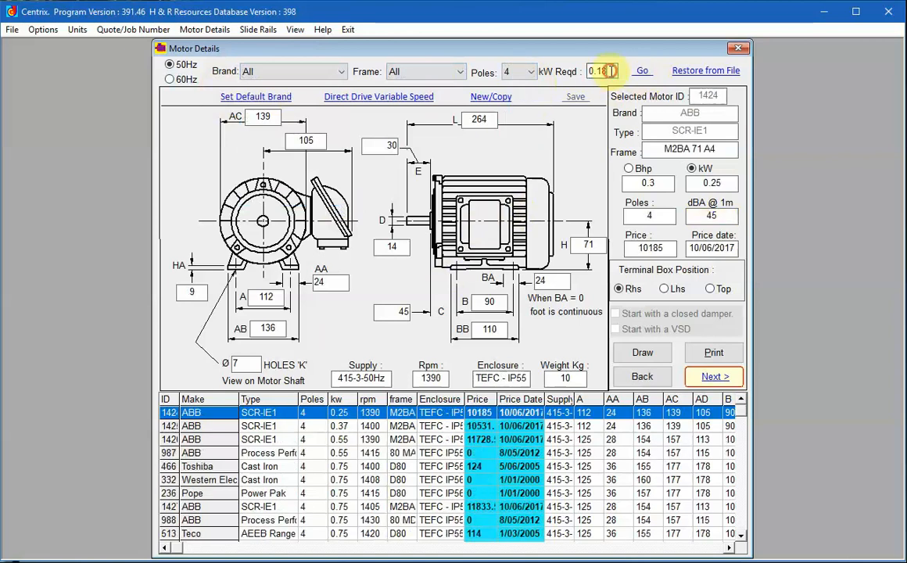
Set the required motor power to 15 kW and refresh the motor list
left_click_drag(608, 71, 567, 76)
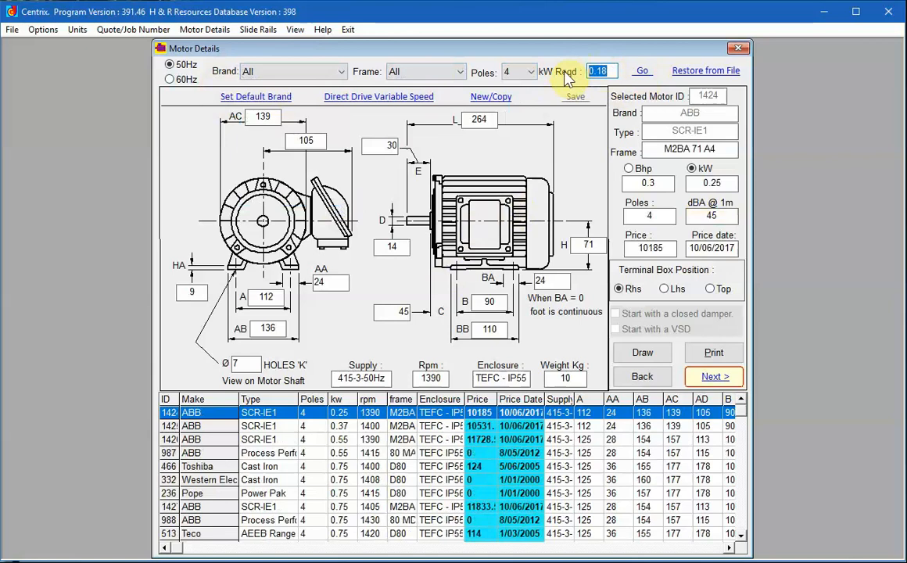
type("15")
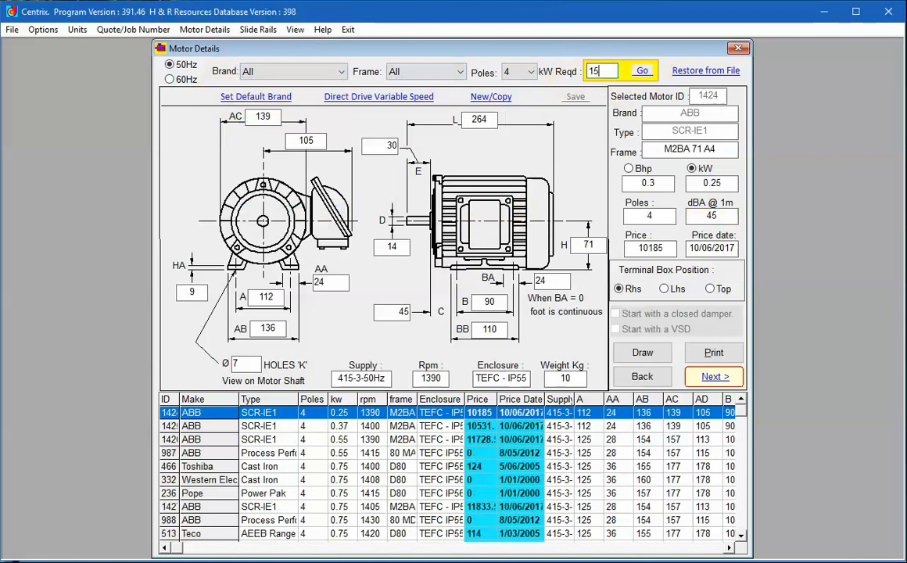
key("Return")
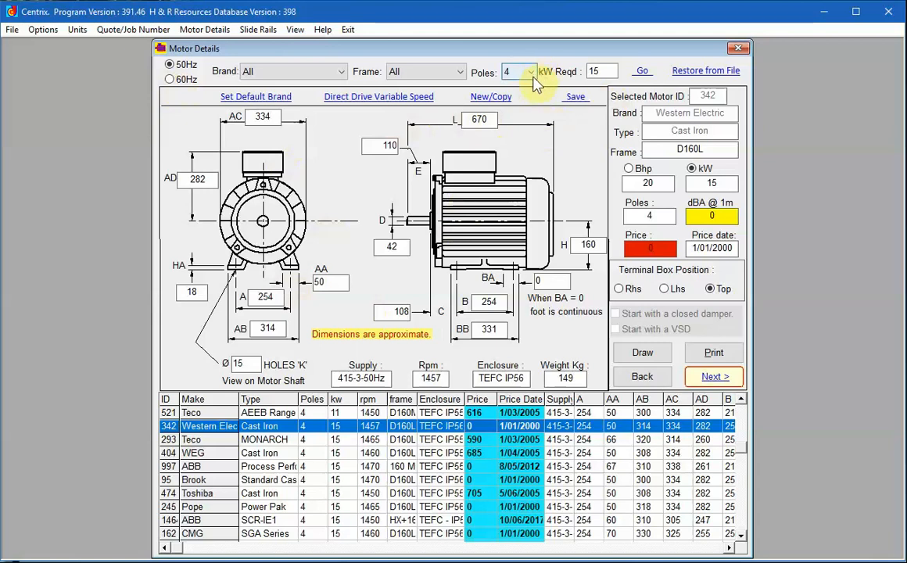
Filter the motor list to 6 poles, keeping all brands, and refresh the results
left_click(341, 71)
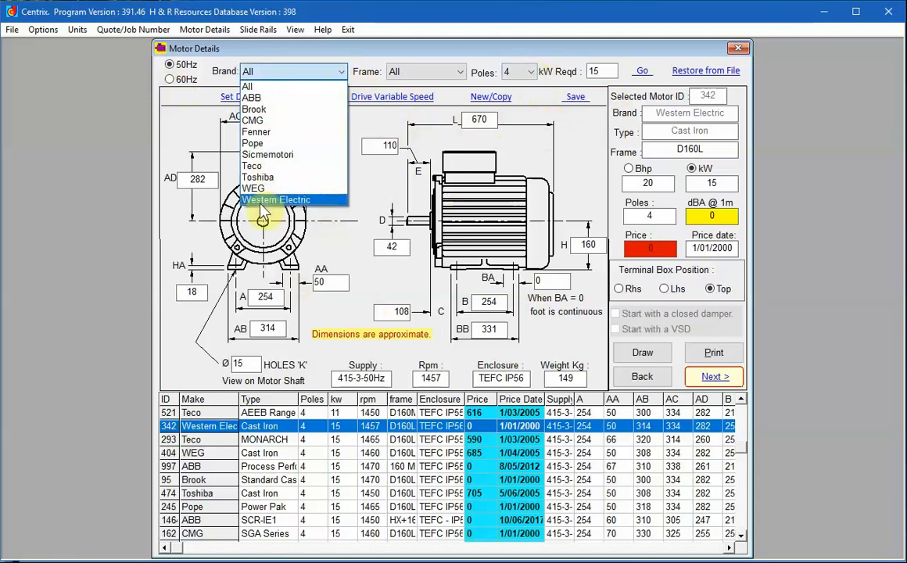
left_click(317, 53)
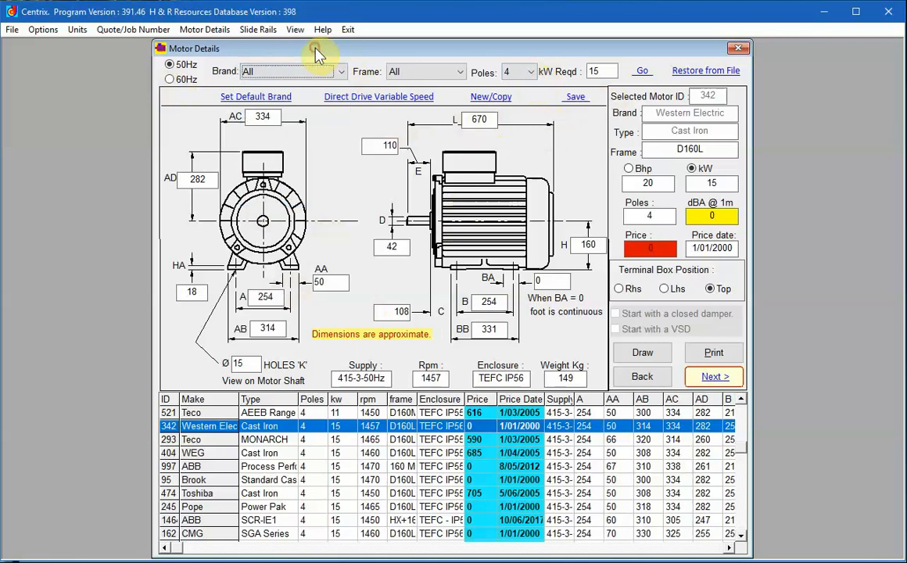
left_click(531, 71)
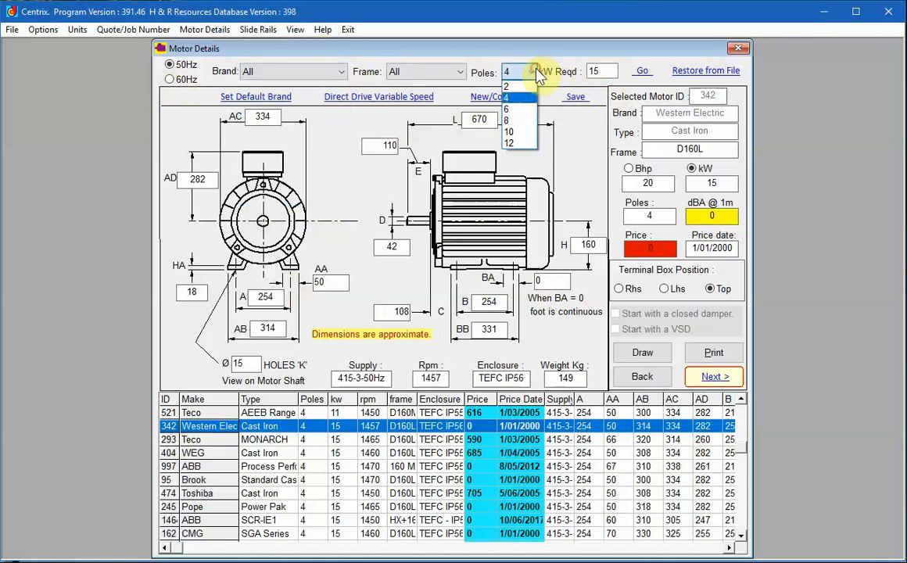
left_click(521, 114)
left_click(640, 71)
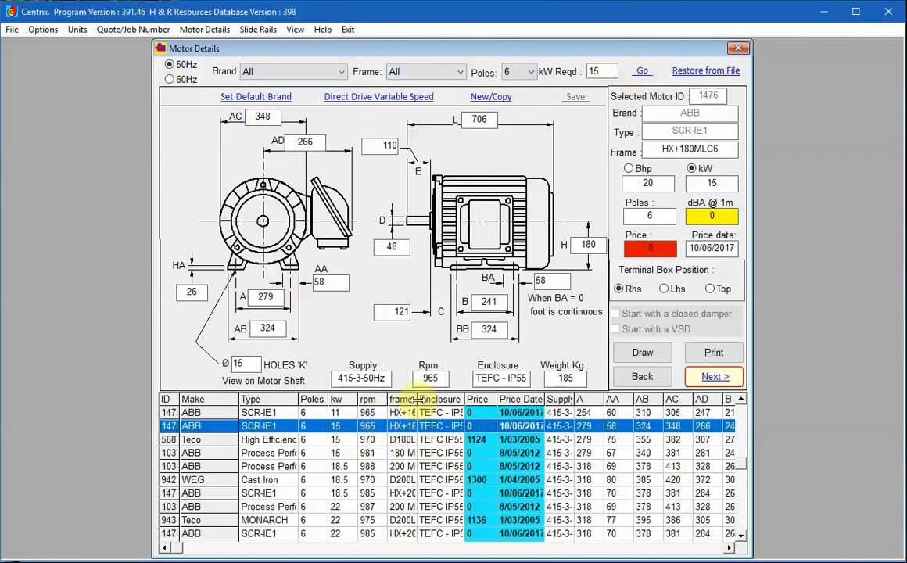
Widen the frame, type and enclosure columns of the motor grid and select the 18.5 kW ABB 200 MLA motor
left_click_drag(467, 399, 516, 398)
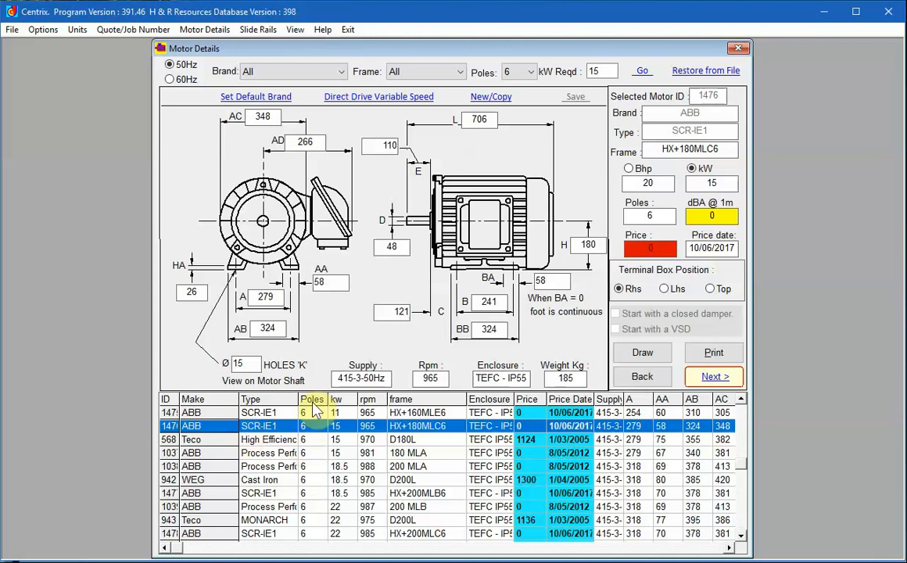
left_click_drag(300, 399, 316, 400)
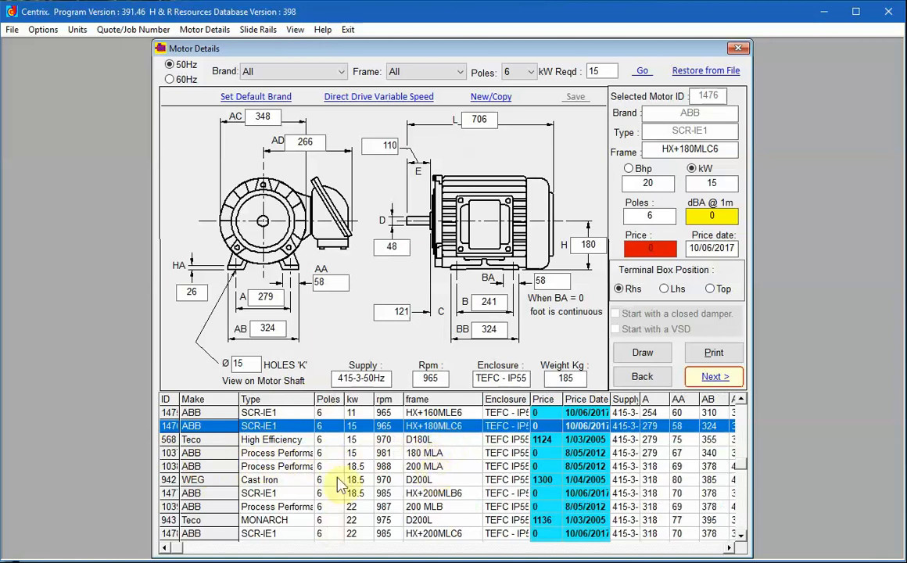
left_click(426, 469)
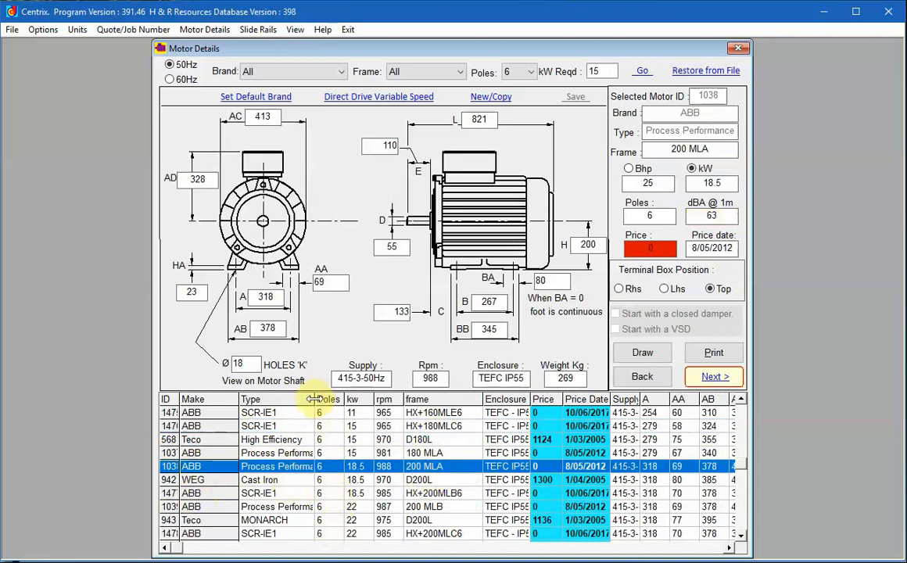
left_click_drag(313, 399, 347, 399)
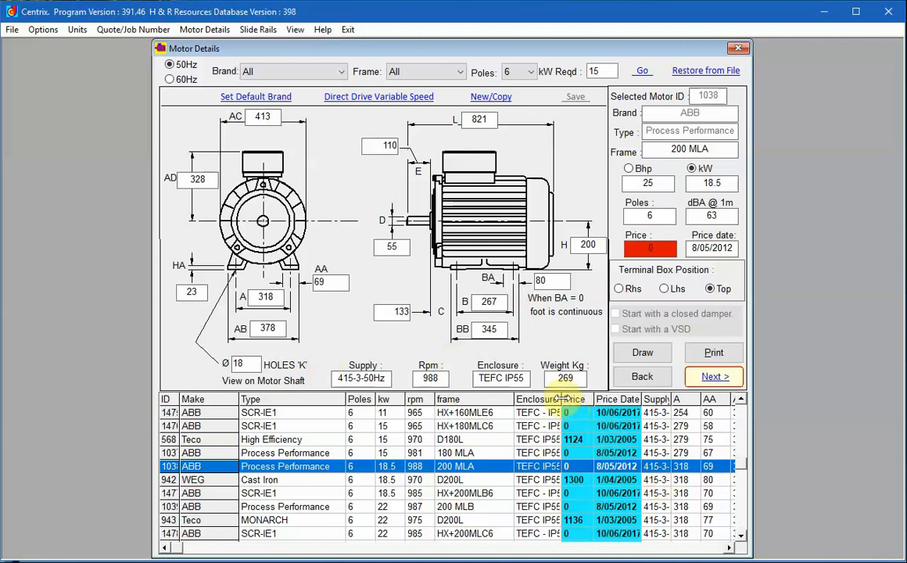
left_click_drag(559, 398, 578, 397)
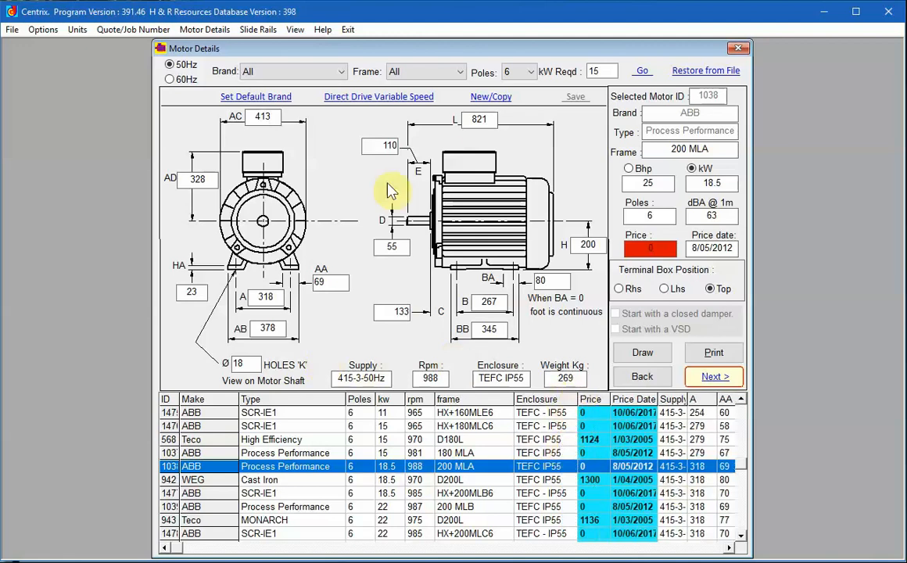
Start a new motor copied from the selected one, with brand Special Brand and frame 200L
left_click(493, 101)
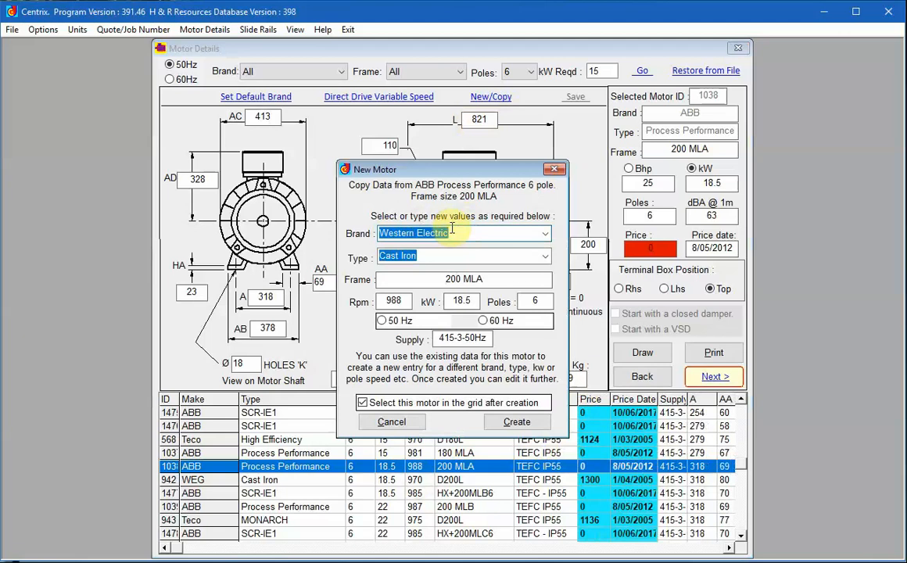
type("Special Brand")
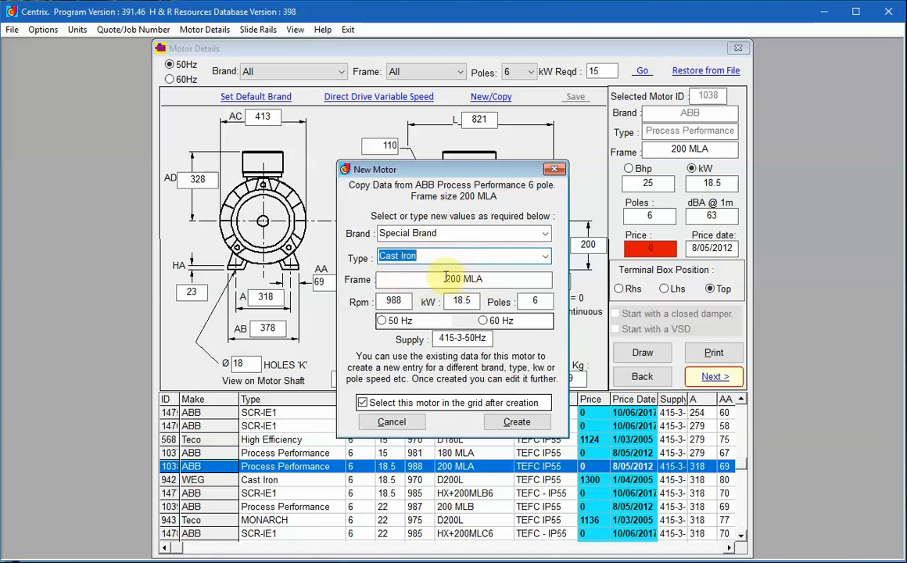
left_click_drag(461, 278, 488, 278)
type("L")
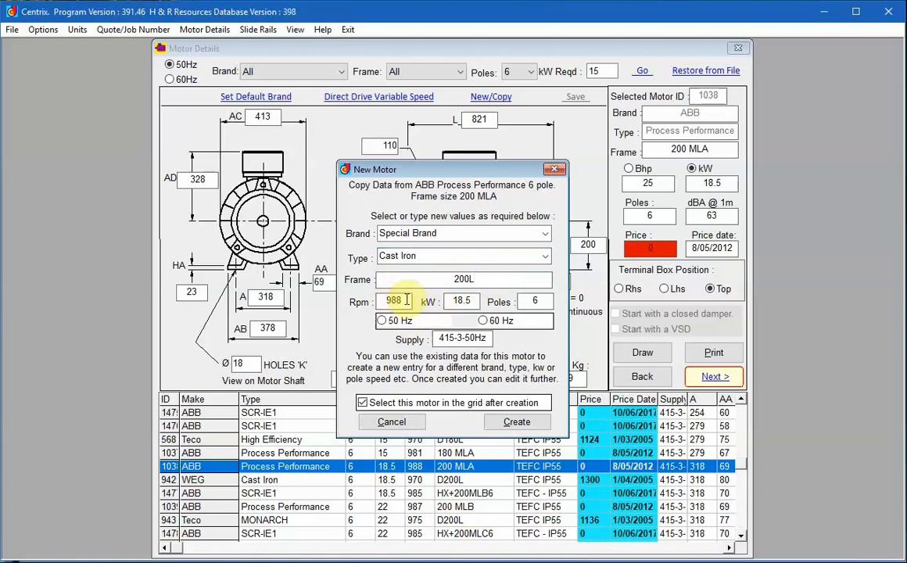
Set the new motor's speed to 985 rpm and its power to 15 kW
left_click(445, 232)
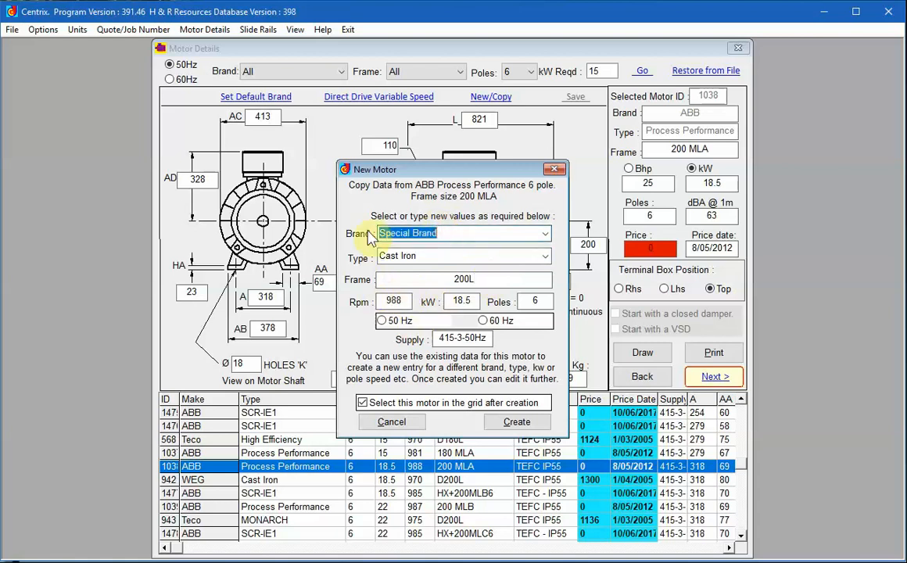
double_click(403, 301)
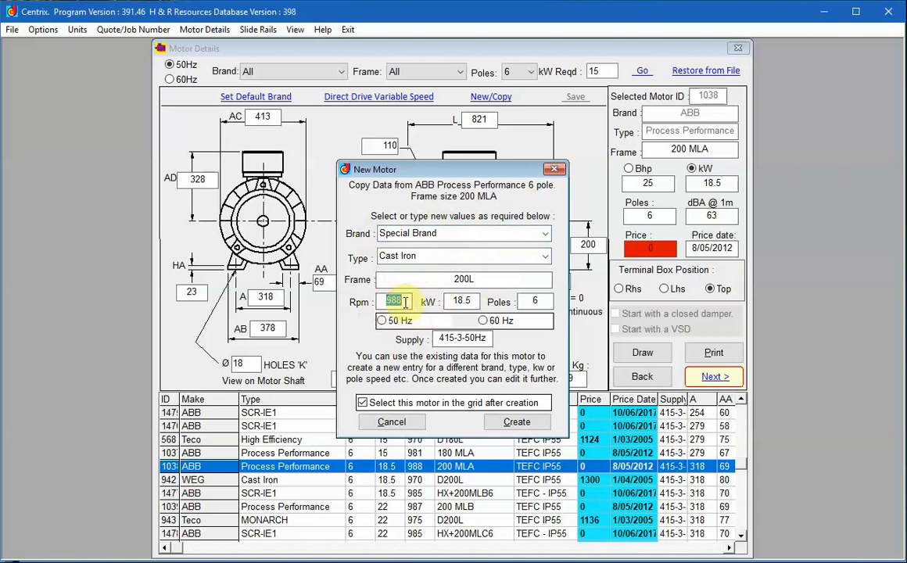
type("985")
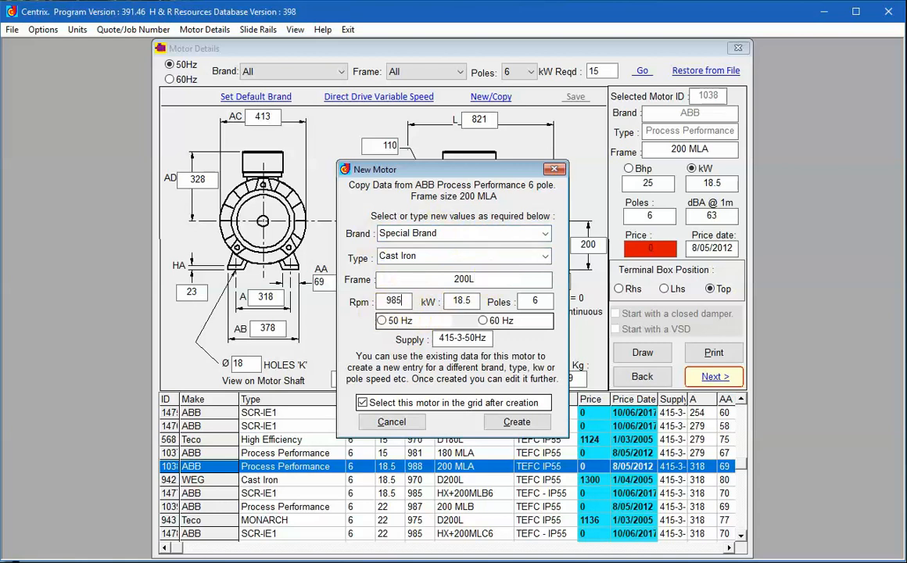
double_click(469, 300)
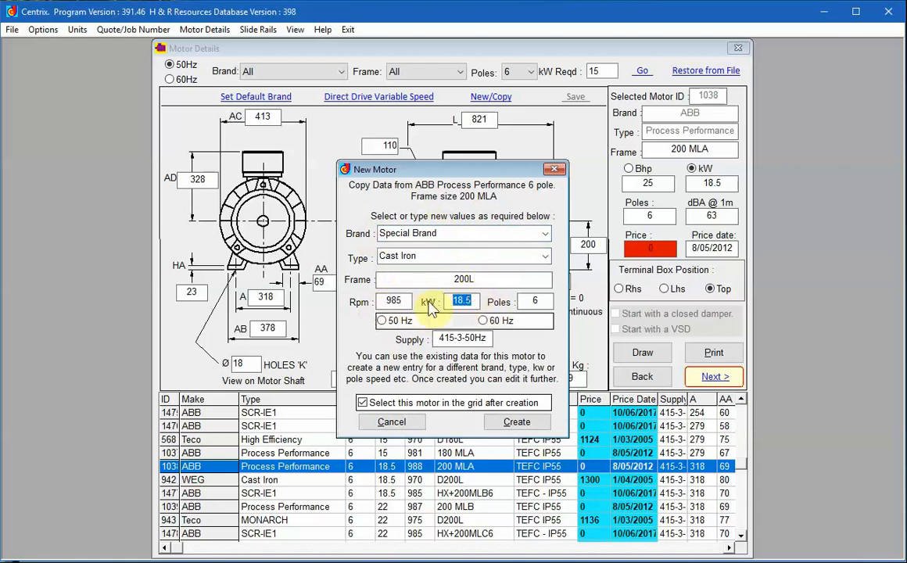
type("1")
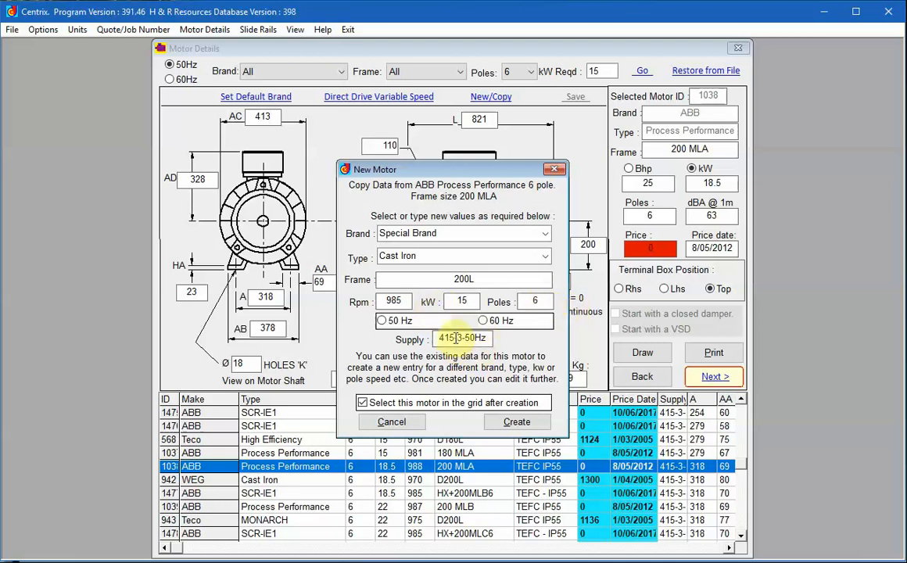
Set the new motor's supply to 440-3-50Hz, choose the 50 Hz frequency and create the motor
left_click_drag(447, 338, 440, 338)
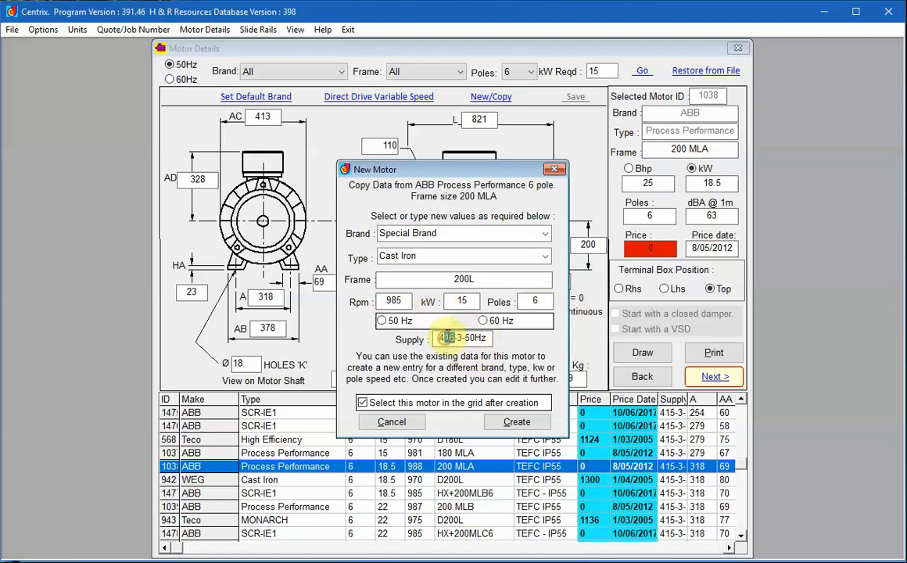
type("440")
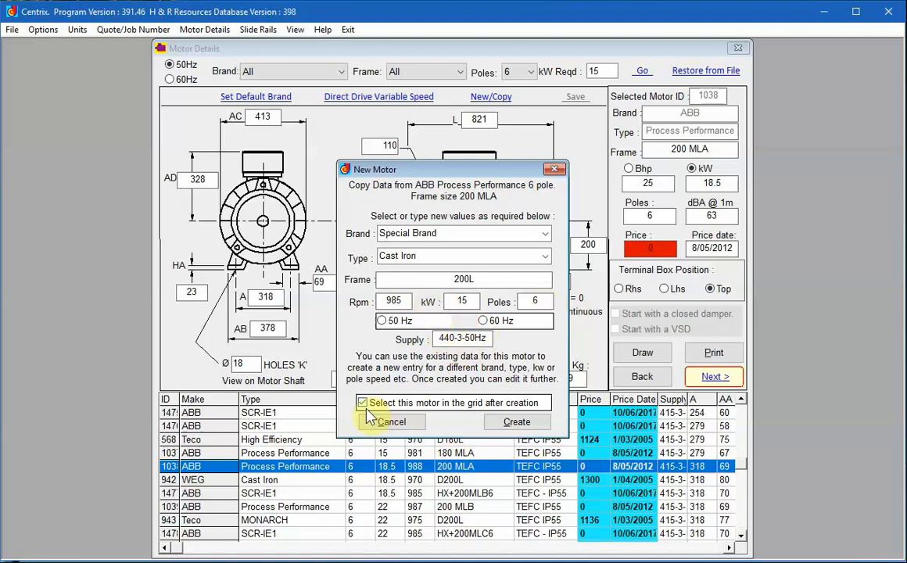
left_click(514, 429)
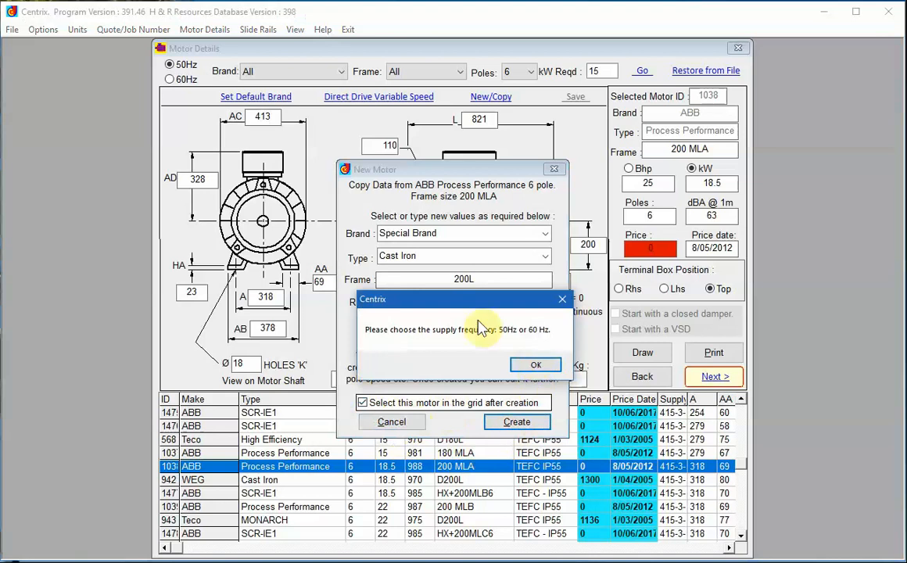
left_click(532, 361)
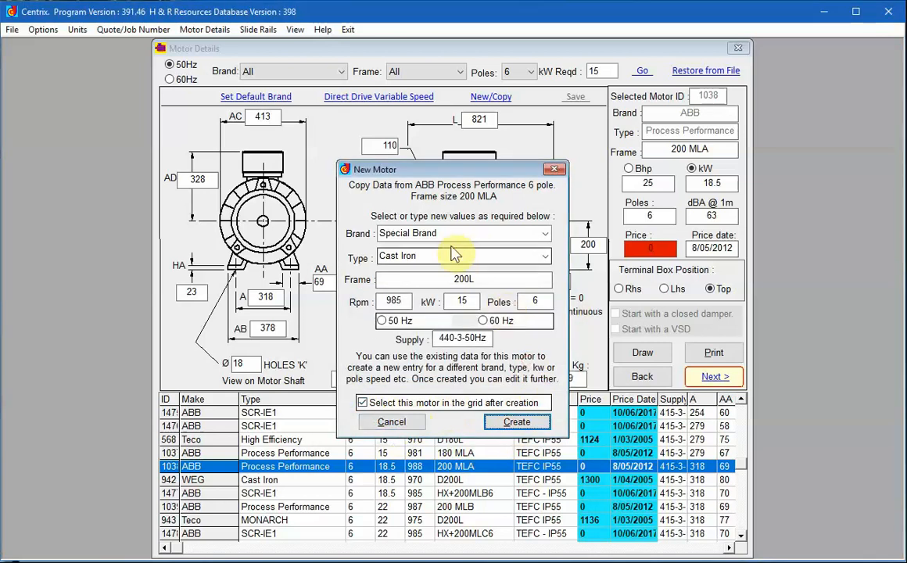
left_click(382, 321)
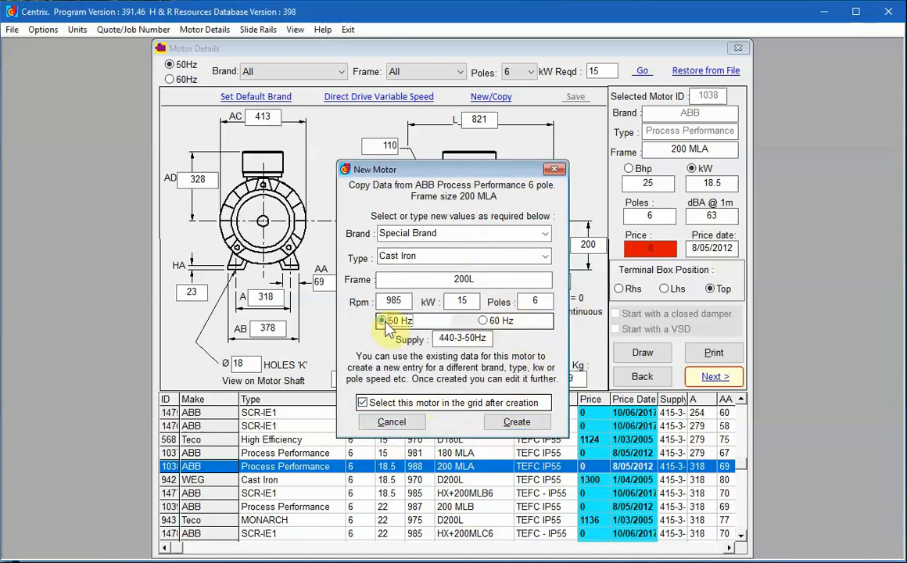
left_click(519, 426)
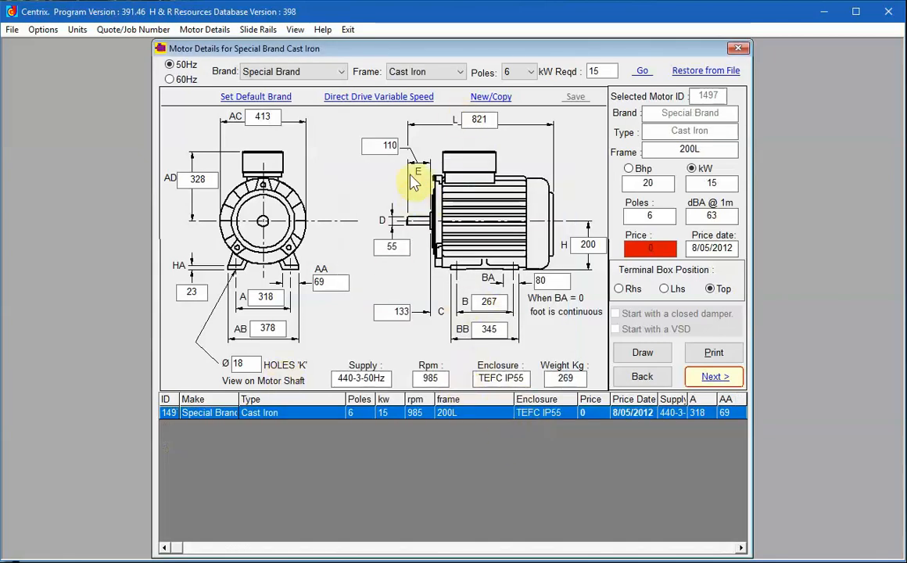
Set the motor's overall length L to 825 and save the change to this Special Brand Cast Iron motor only
double_click(492, 119)
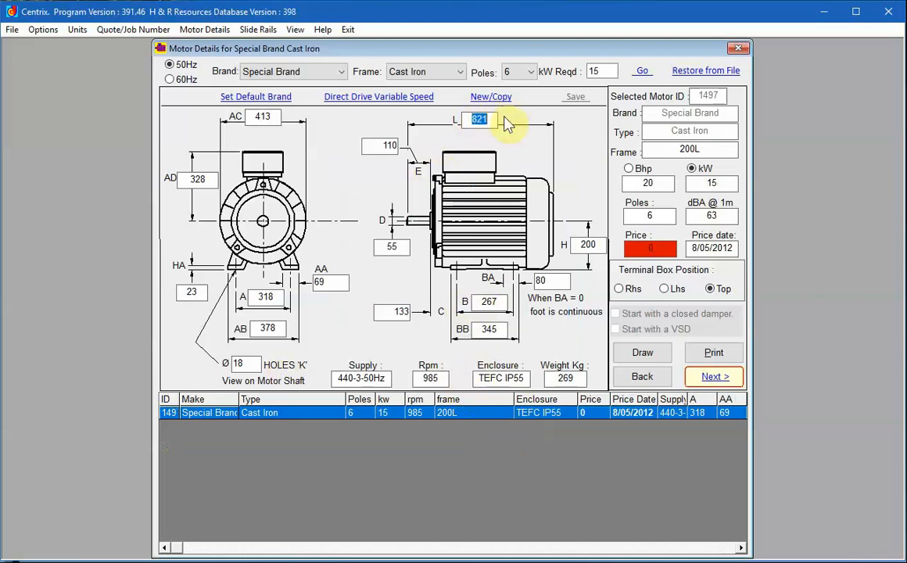
type("8")
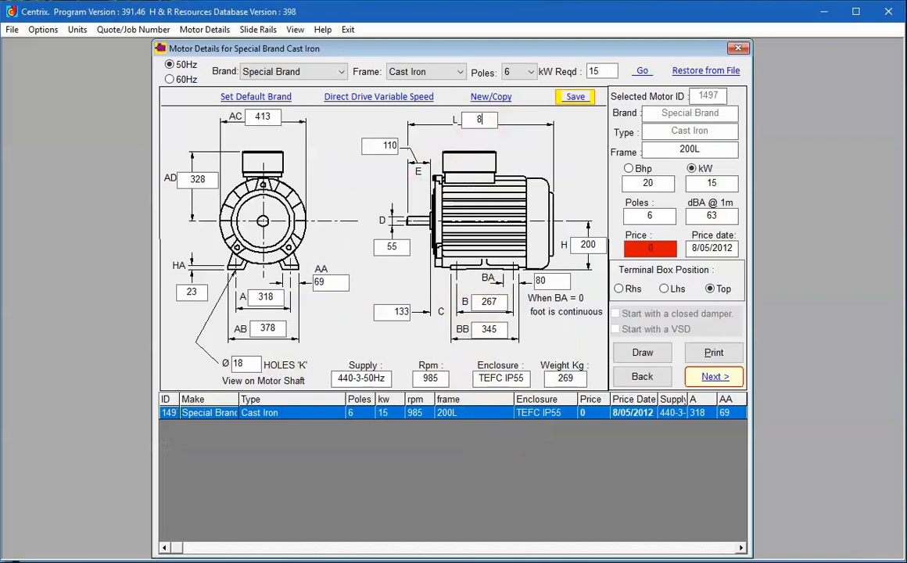
type("25")
double_click(489, 302)
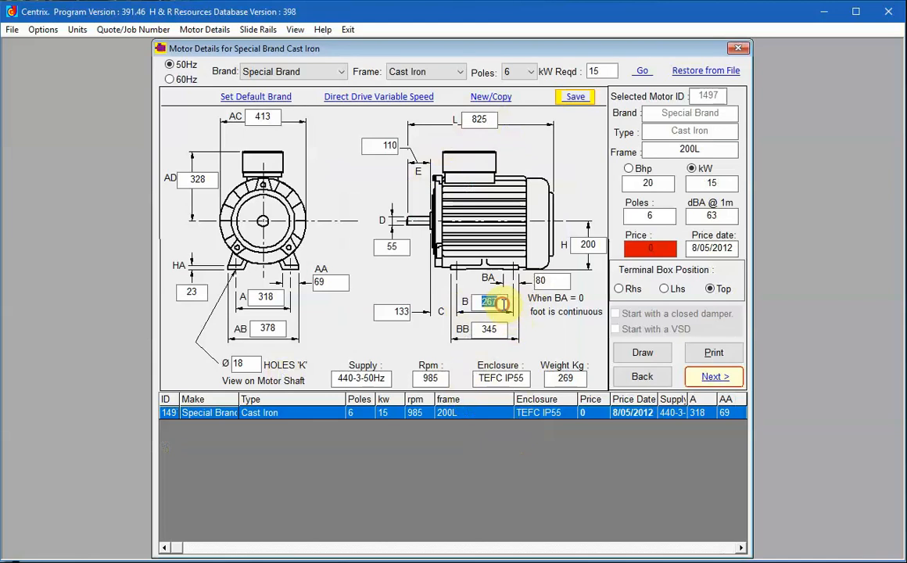
double_click(551, 280)
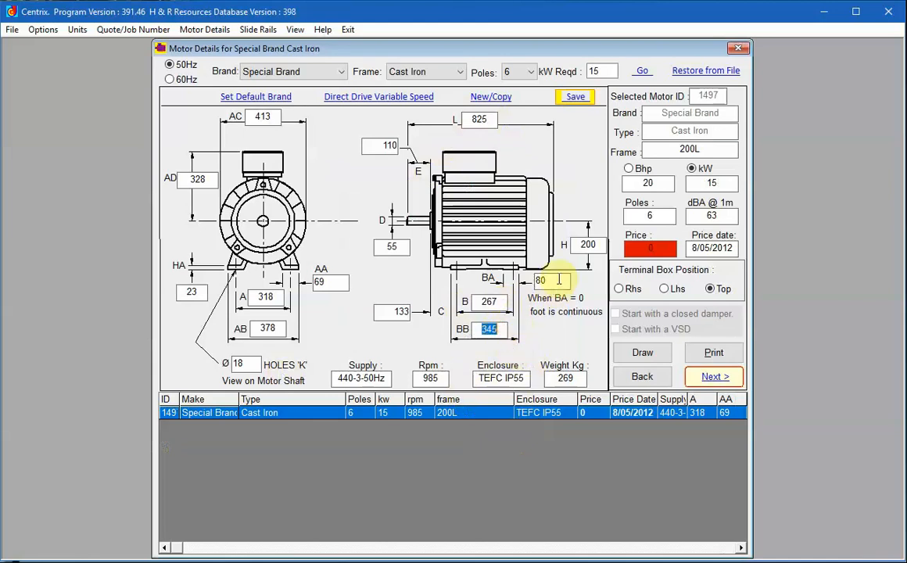
double_click(591, 243)
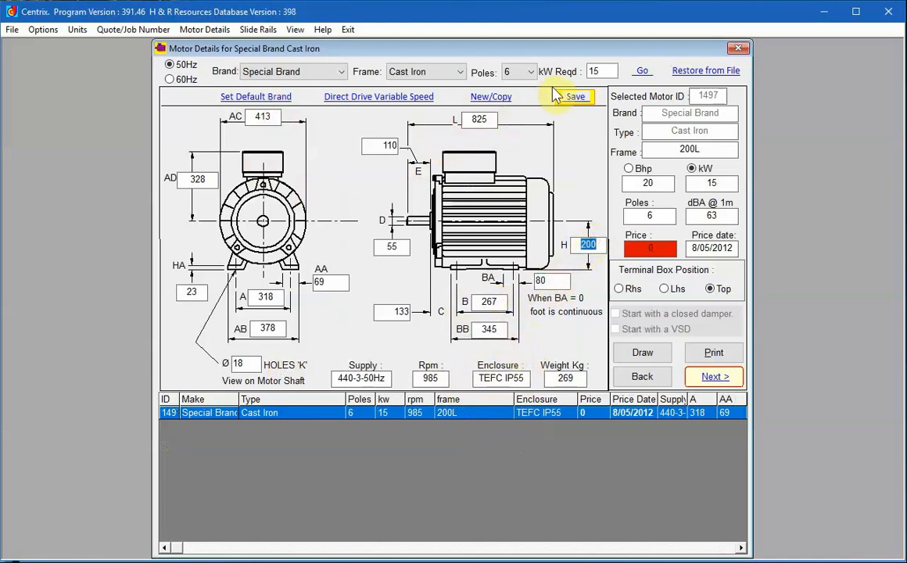
left_click(577, 98)
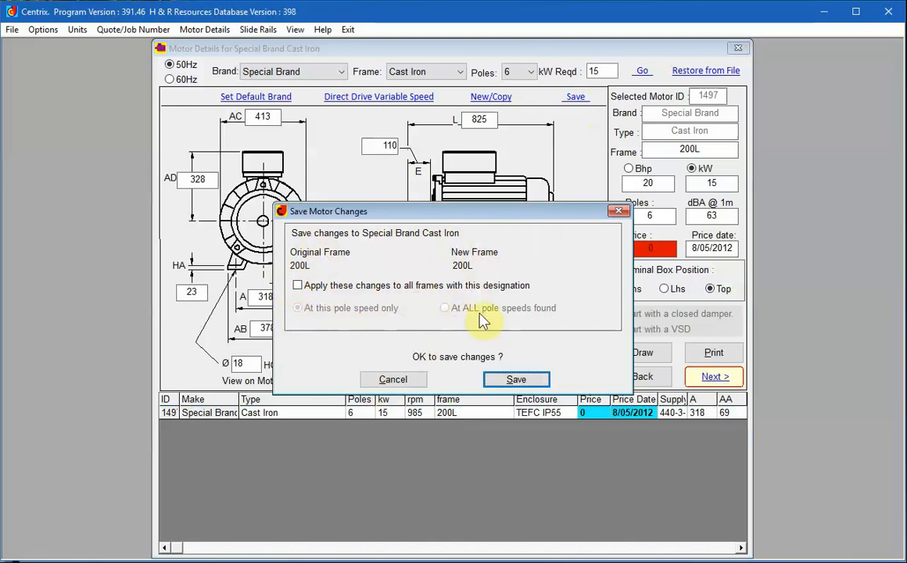
left_click(515, 380)
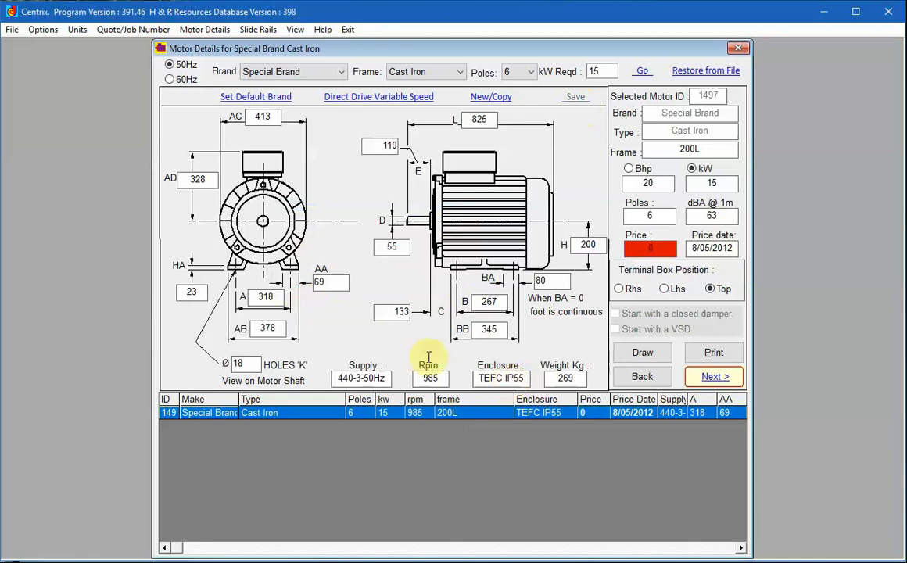
Generate the Special Brand motor's drawing, examine its top, front and side views, and close the drawing
left_click(650, 360)
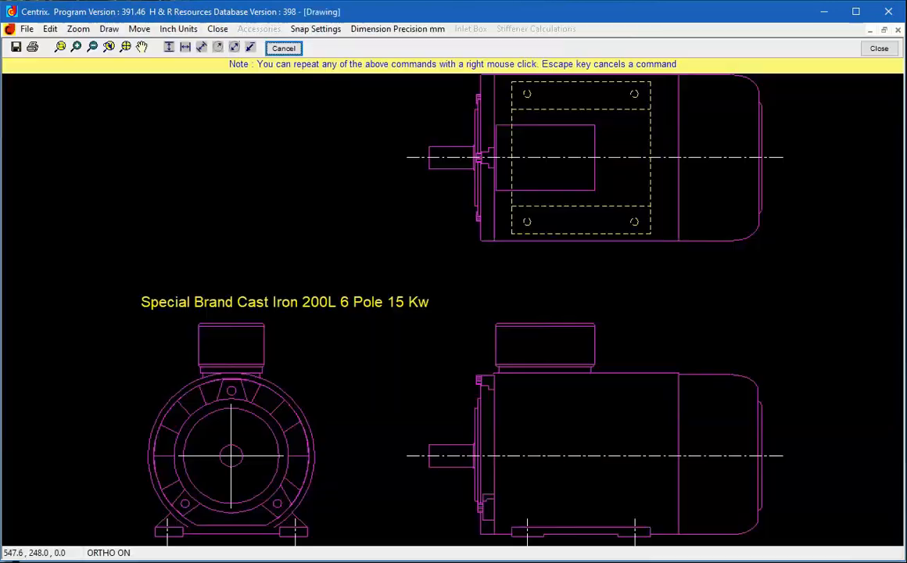
left_click_drag(487, 270, 489, 280)
scroll(488, 279, "up", 3)
scroll(489, 279, "down", 9)
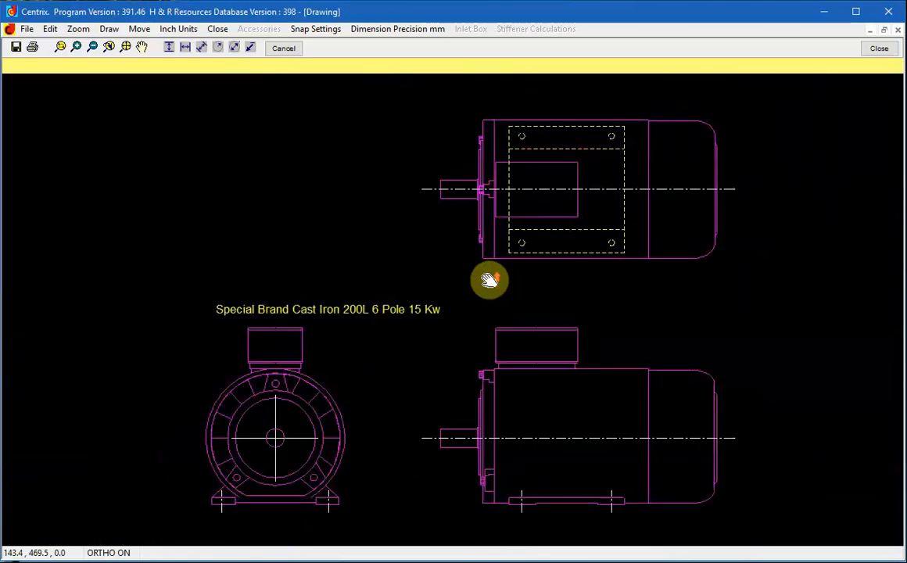
scroll(536, 338, "up", 4)
scroll(538, 341, "down", 1)
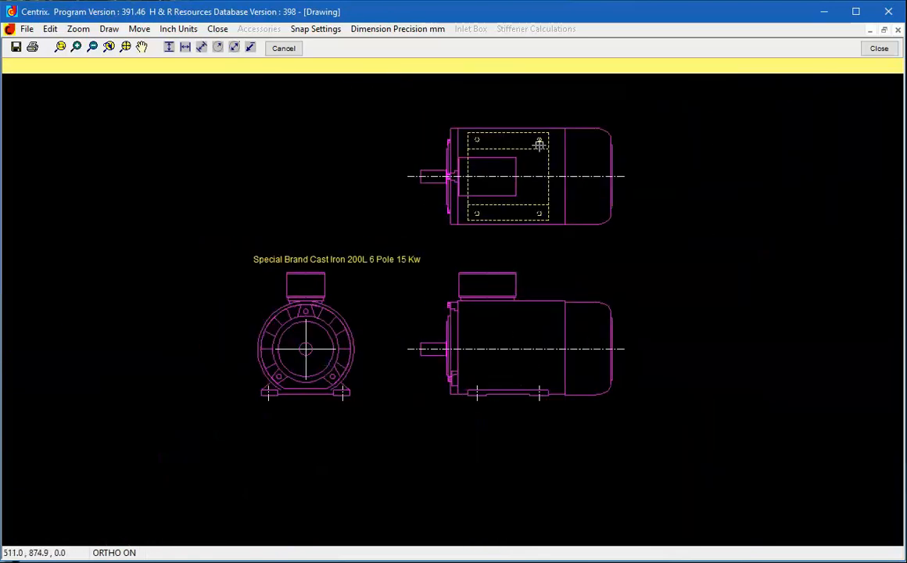
left_click(879, 50)
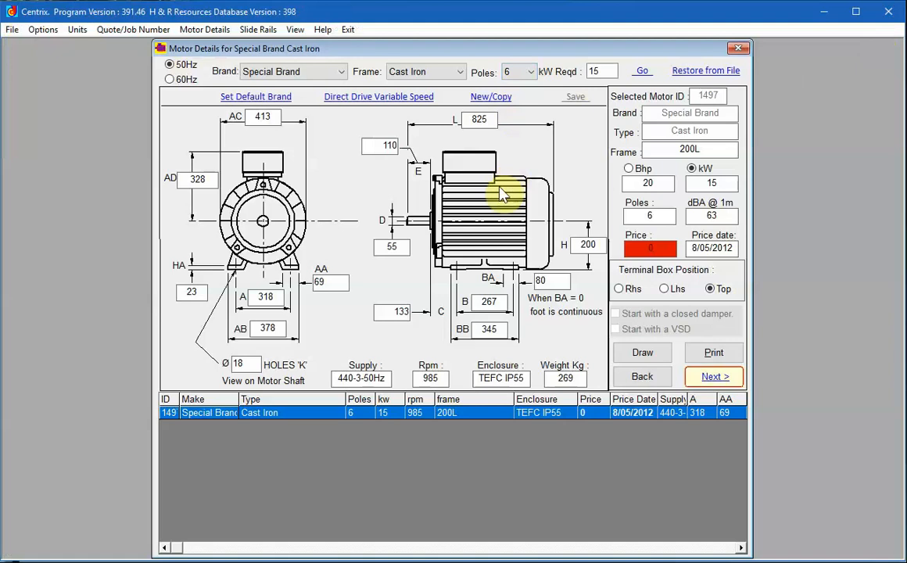
Open the Special Brand motor's price for editing
left_click(661, 247)
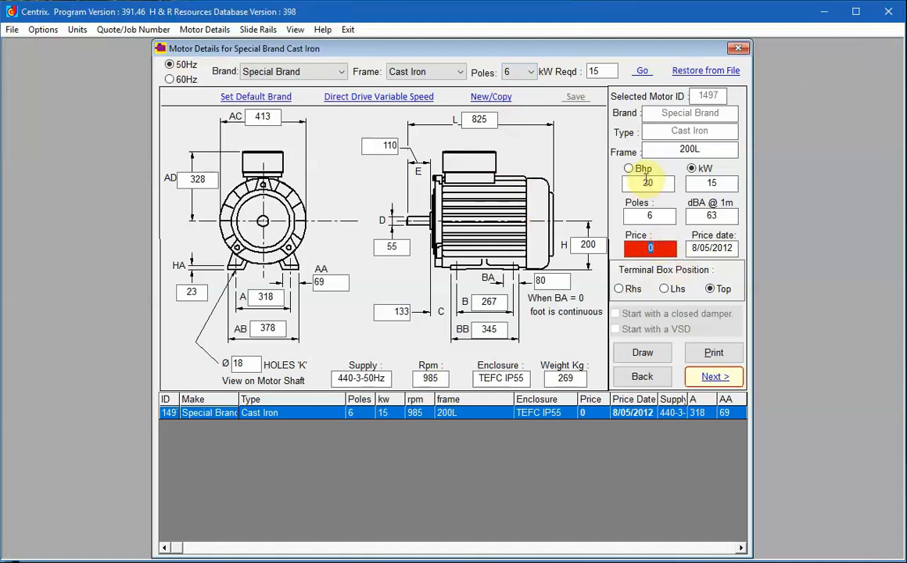